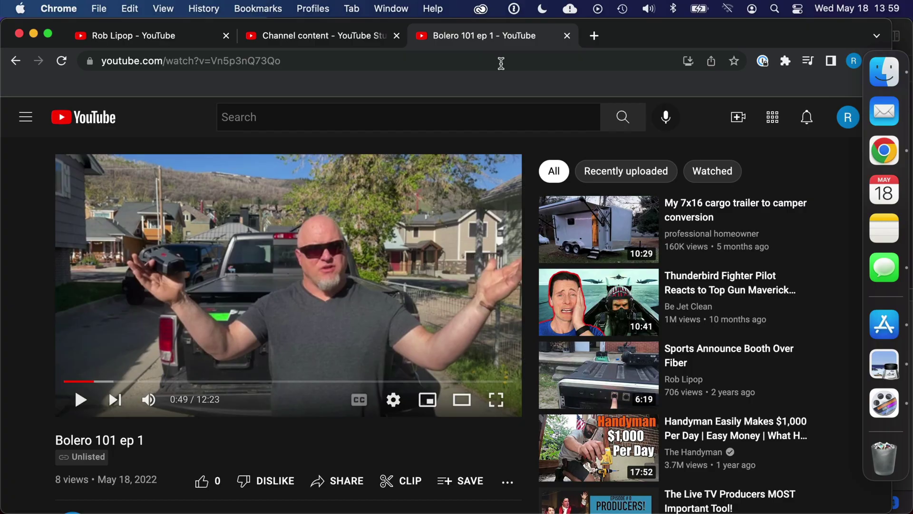
Step: Load 10.0.54.4 in a new Chrome tab to reach the Bolero Antennas page
{"action": "key", "text": "super+t"}
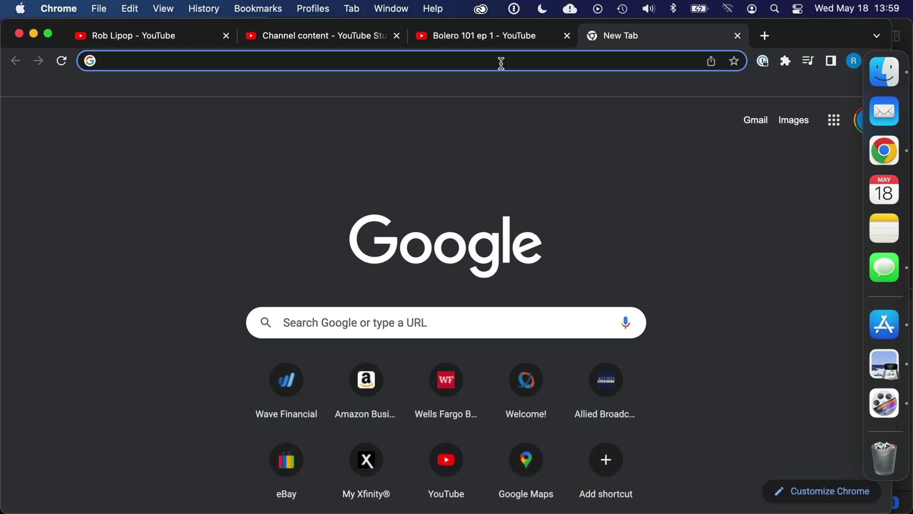
{"action": "type", "text": "10"}
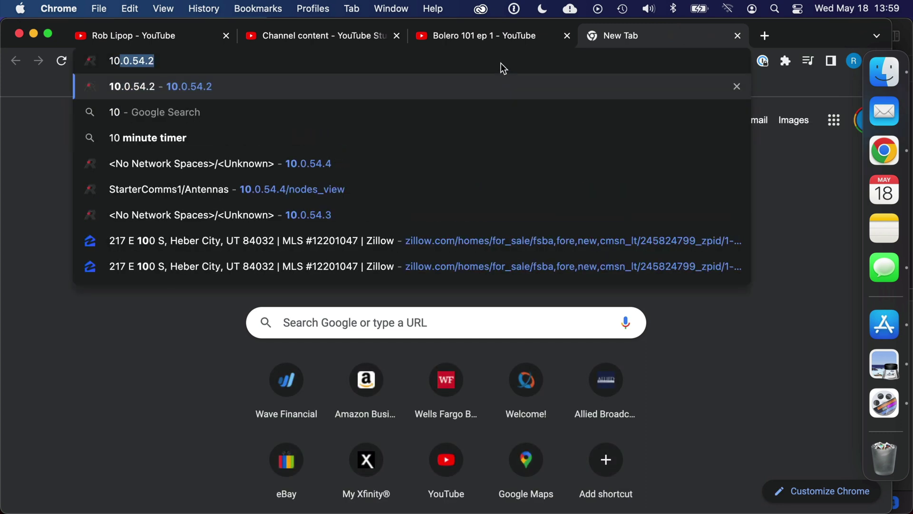
{"action": "type", "text": ".0.54"}
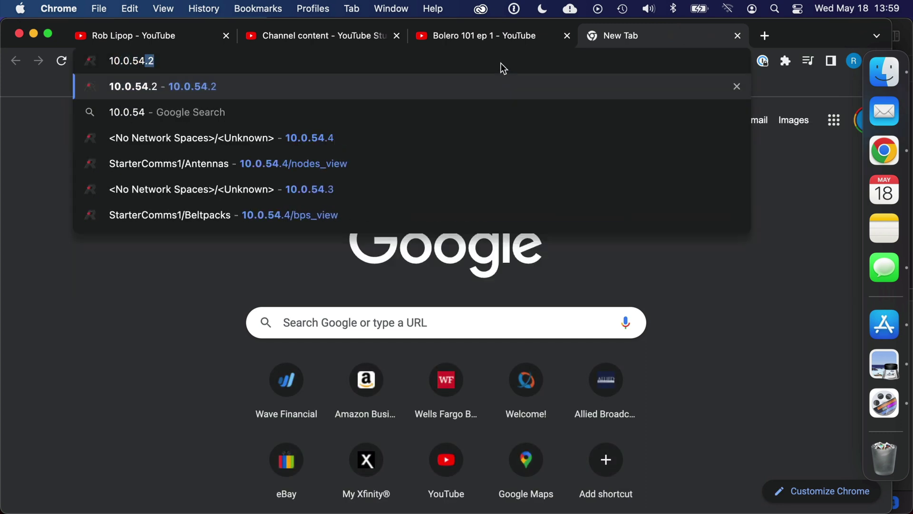
{"action": "type", "text": ".4"}
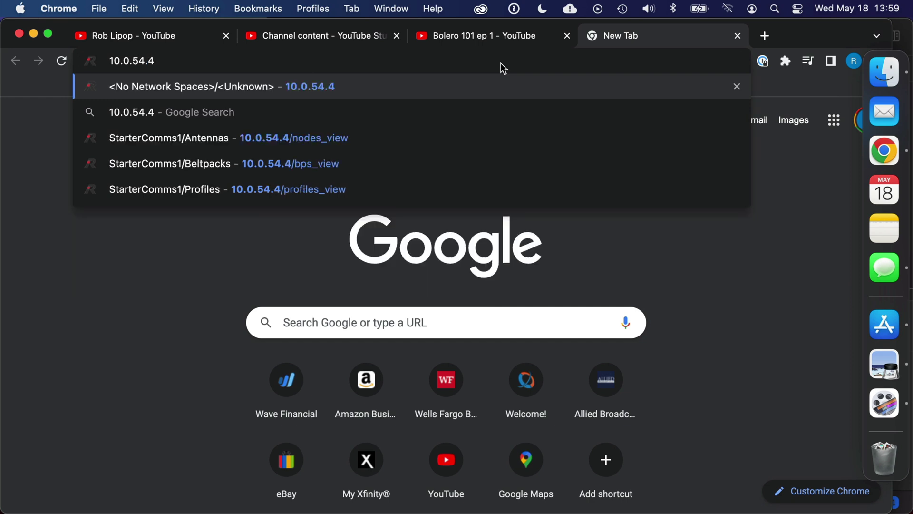
{"action": "key", "text": "Return"}
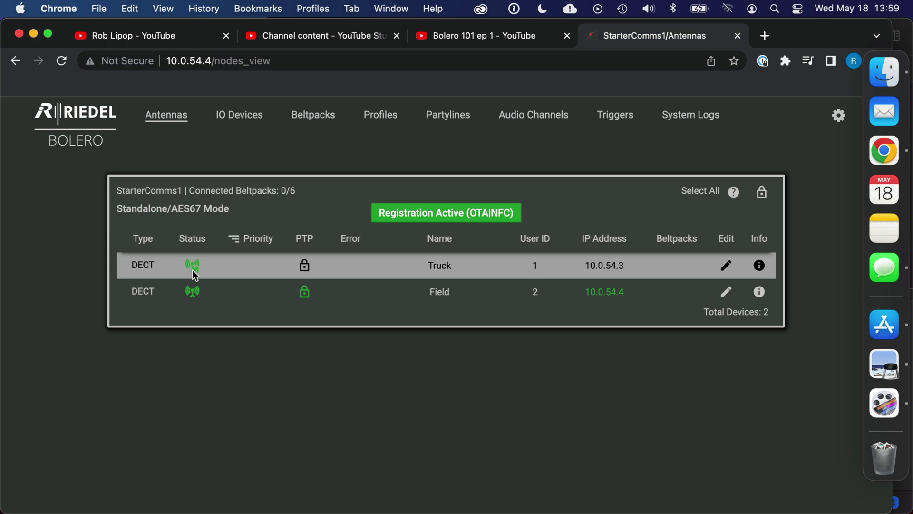
Step: Check the Truck antenna's status information in the antenna table
{"action": "mouse_move", "coordinate": [192, 269]}
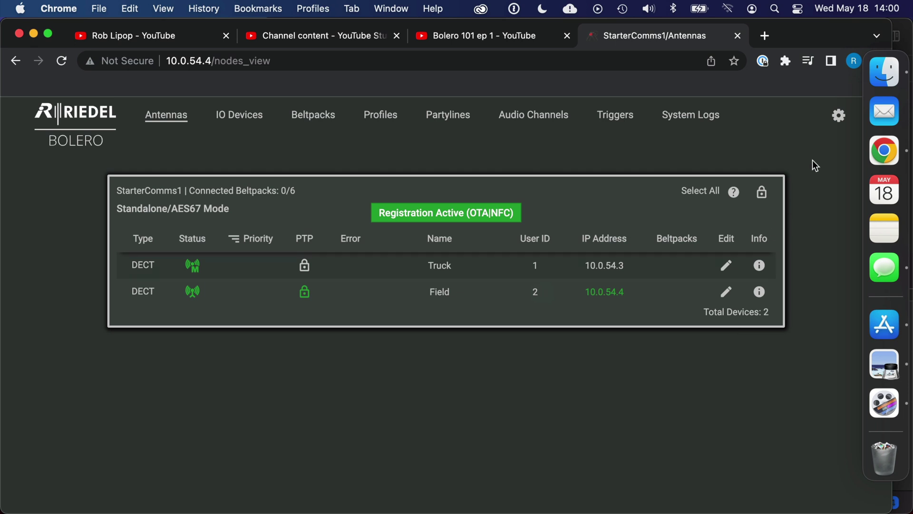
Step: Enter the 4-digit admin PIN to unlock editing, then open the gear settings panel
{"action": "left_click", "coordinate": [762, 194]}
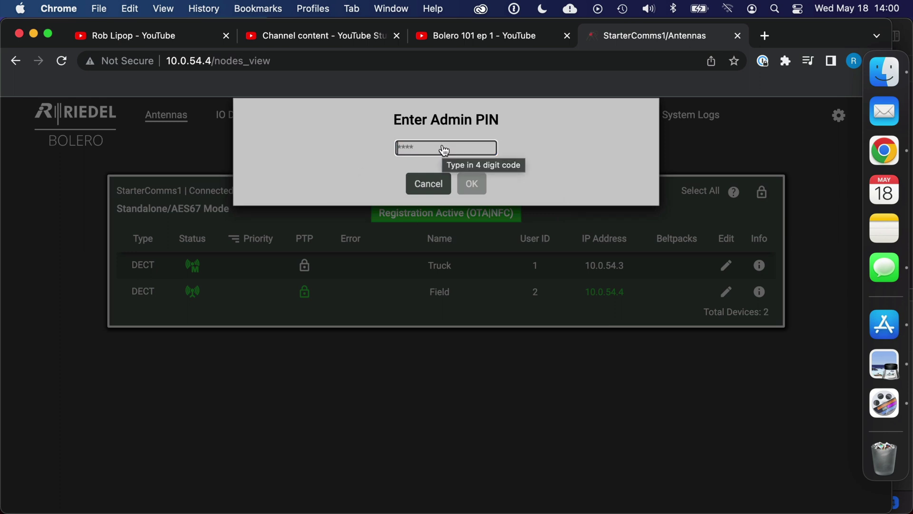
{"action": "type", "text": "1"}
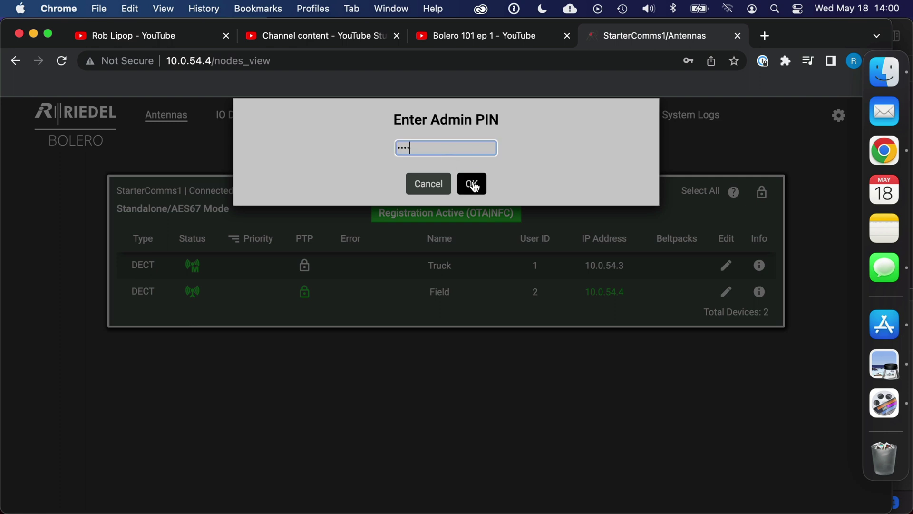
{"action": "left_click", "coordinate": [473, 184]}
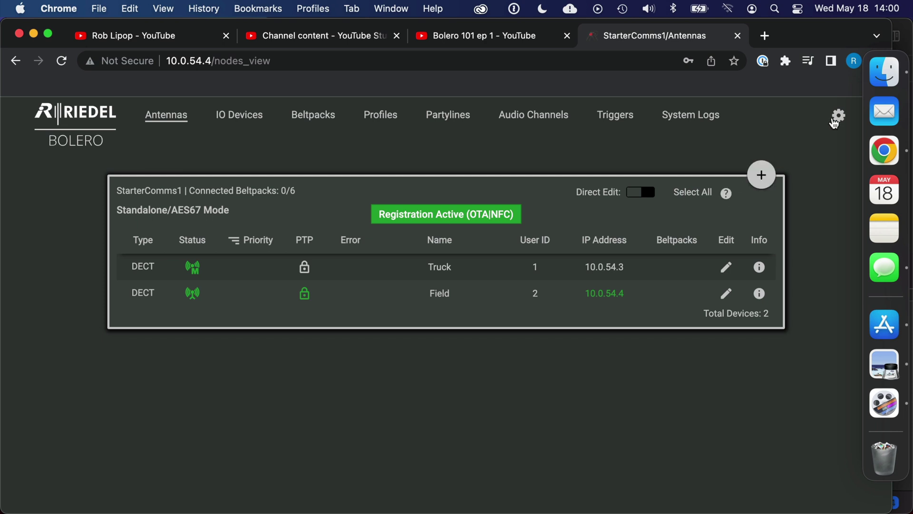
{"action": "left_click", "coordinate": [837, 119]}
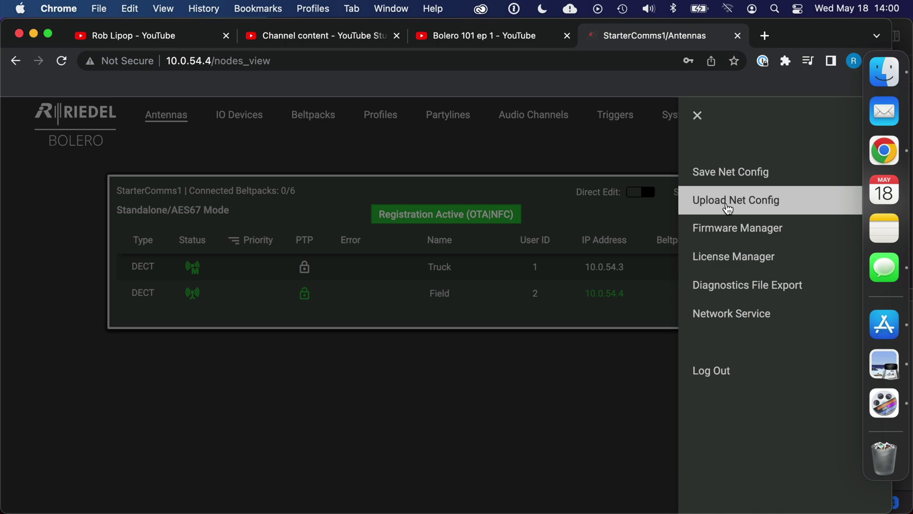
Step: Upload the '2022-02-20 On-Set Services Bolero Base Config' network configuration file
{"action": "left_click", "coordinate": [728, 209]}
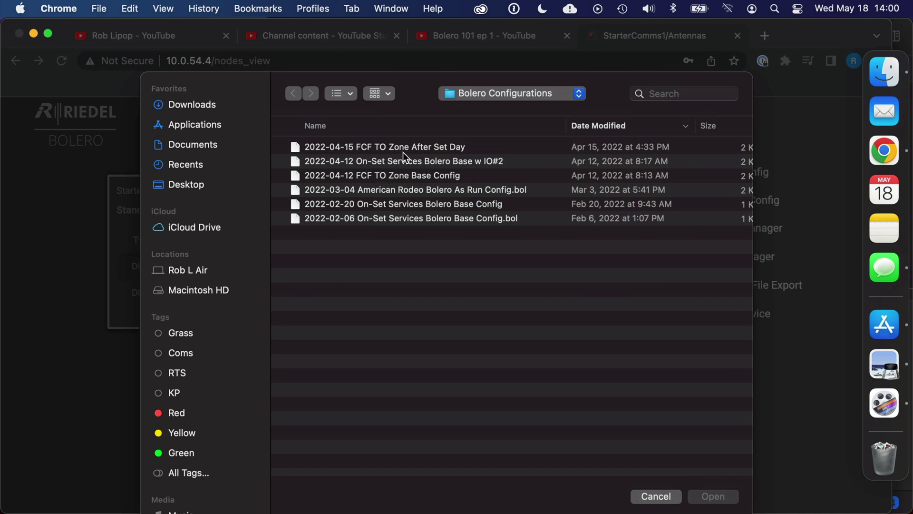
{"action": "left_click", "coordinate": [392, 211]}
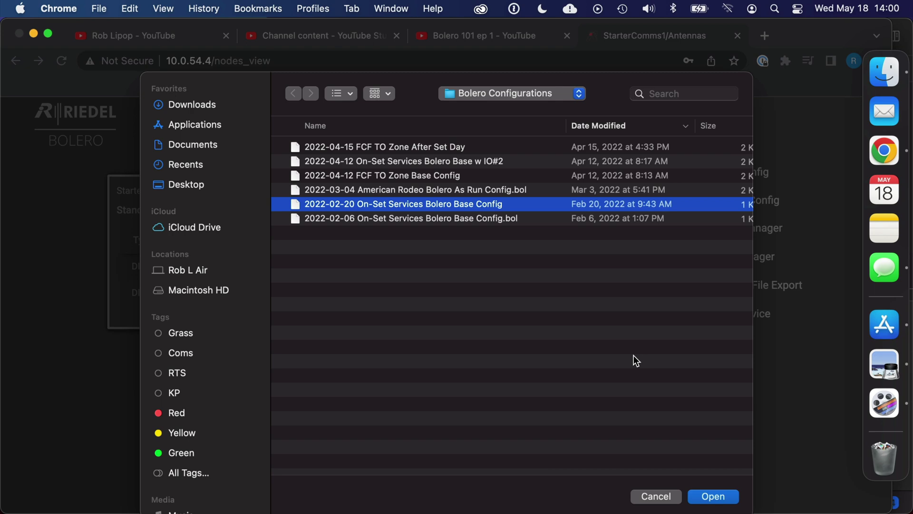
{"action": "left_click", "coordinate": [721, 502]}
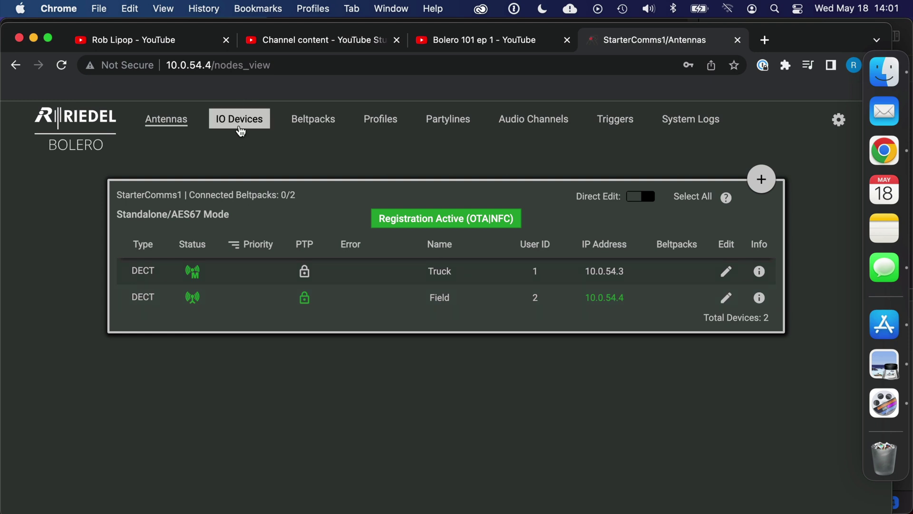
Step: Switch to the IO Devices page listing the NSA-002A Truck IO Kit 1
{"action": "left_click", "coordinate": [239, 119]}
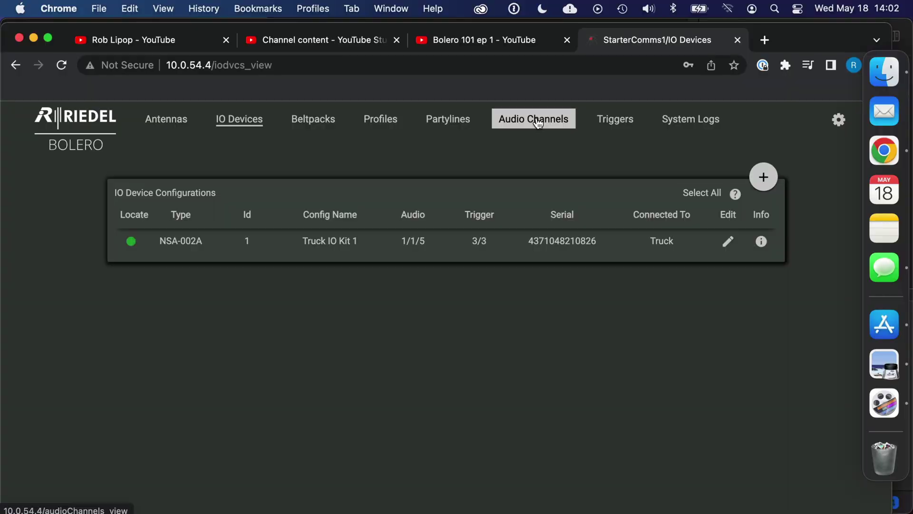
Step: List the Audio Channels and compare the Program and Ref Hot Mic 1/6 assignments
{"action": "left_click", "coordinate": [481, 59]}
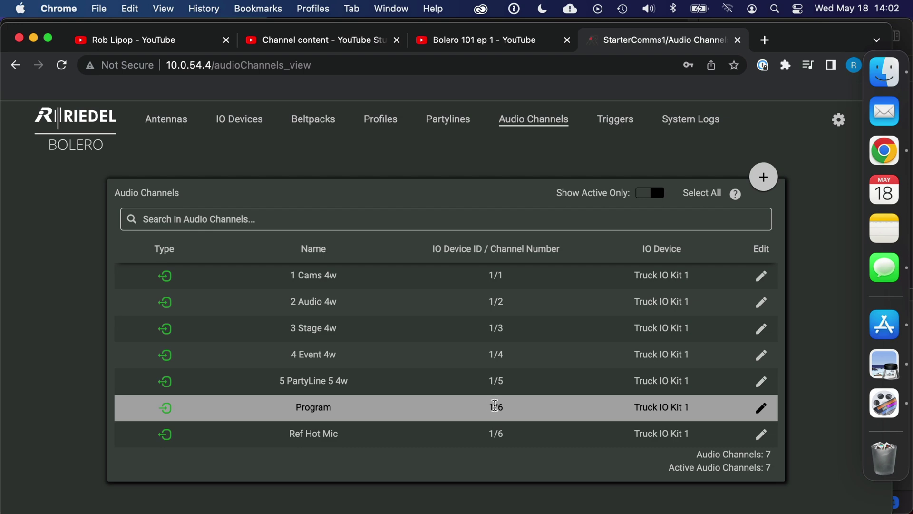
{"action": "double_click", "coordinate": [495, 406]}
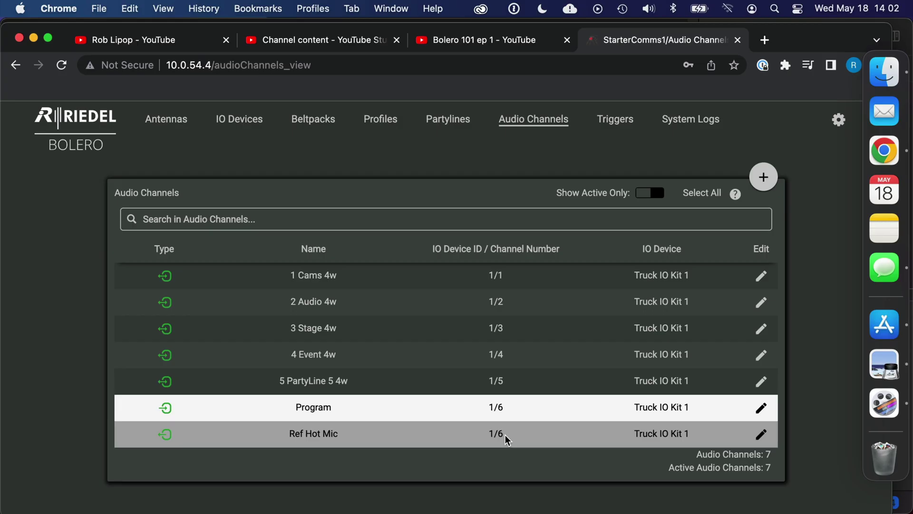
{"action": "left_click", "coordinate": [507, 439]}
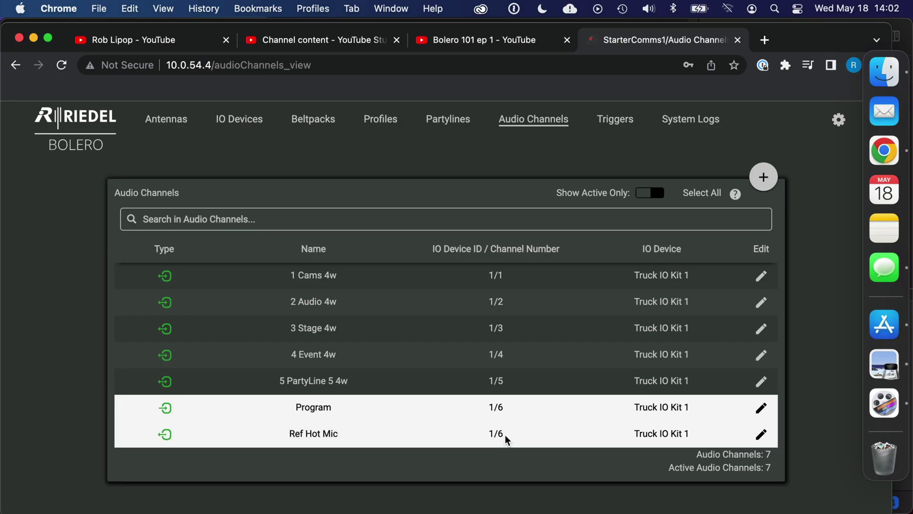
{"action": "left_click", "coordinate": [507, 439]}
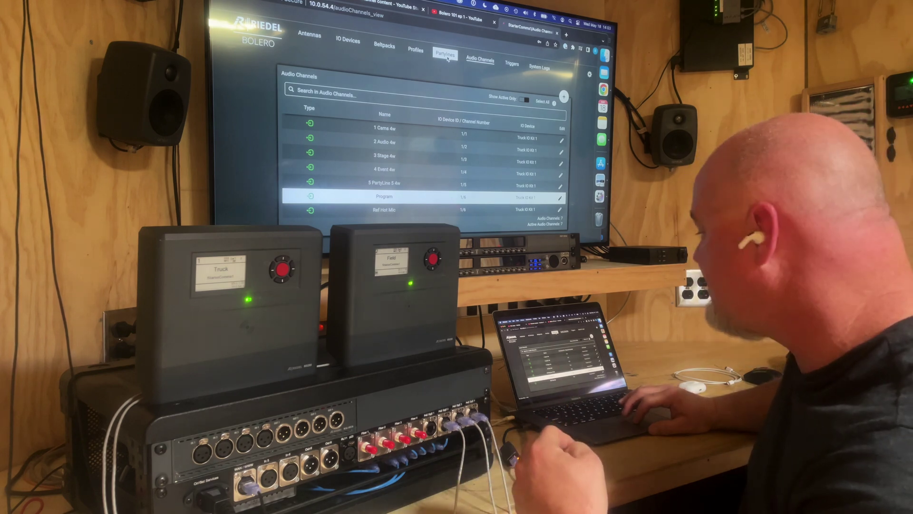
Step: Show the Partylines page, select 1 Cams, and scroll through all 11 partylines
{"action": "left_click", "coordinate": [446, 54]}
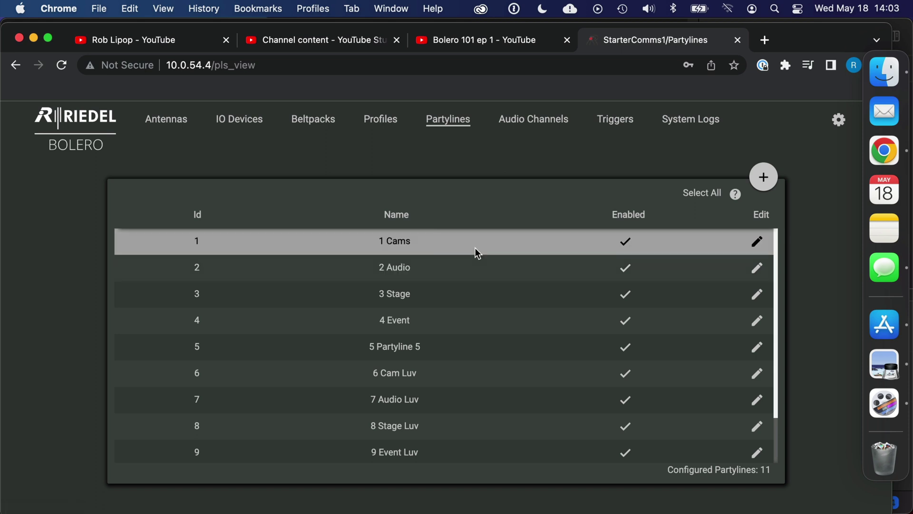
{"action": "left_click", "coordinate": [411, 247]}
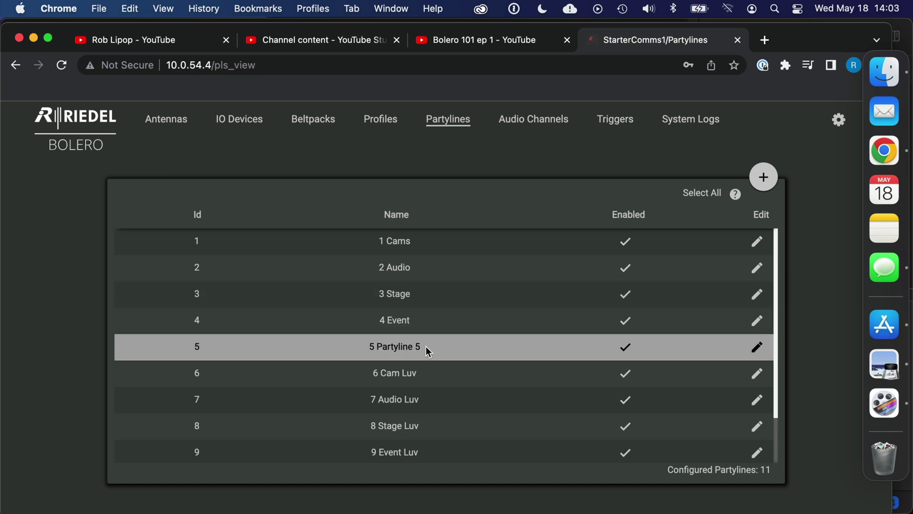
{"action": "scroll", "coordinate": [426, 346], "scroll_direction": "down", "scroll_amount": 3}
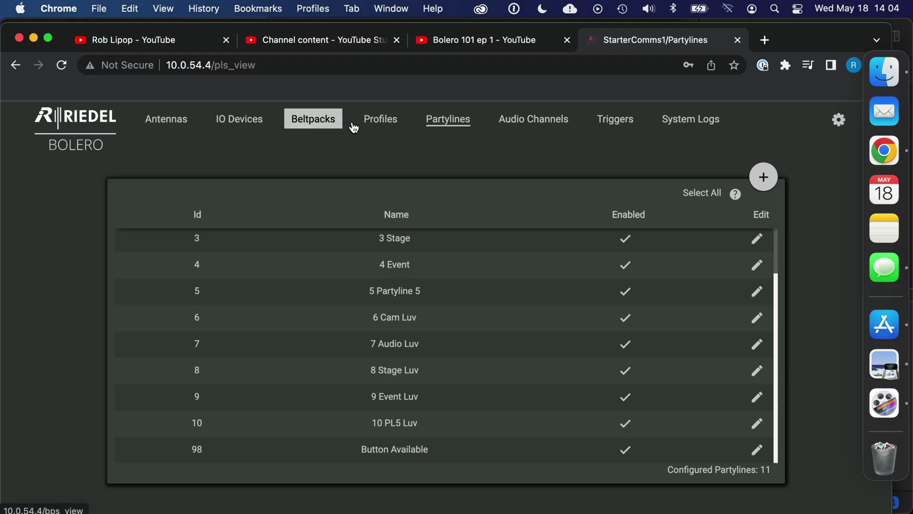
Step: Show the Profiles page with its eight beltpack profiles
{"action": "left_click", "coordinate": [381, 119]}
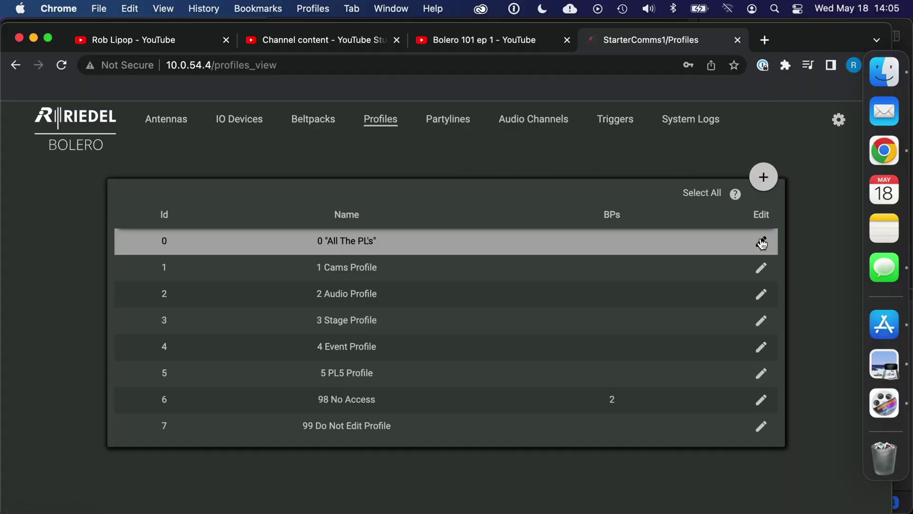
Step: Open the 1 Cams Profile editor and view its Keys assignments
{"action": "left_click", "coordinate": [762, 269]}
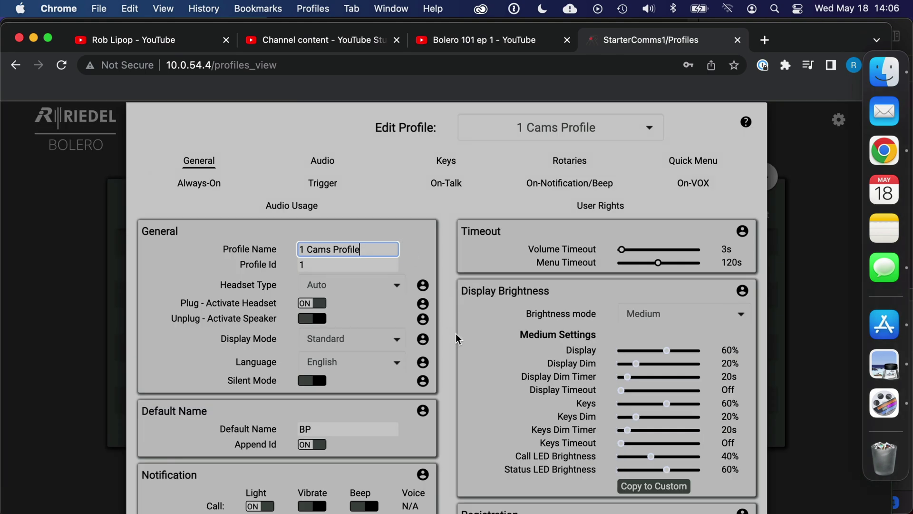
{"action": "scroll", "coordinate": [447, 340], "scroll_direction": "down", "scroll_amount": 2}
{"action": "scroll", "coordinate": [447, 340], "scroll_direction": "up", "scroll_amount": 2}
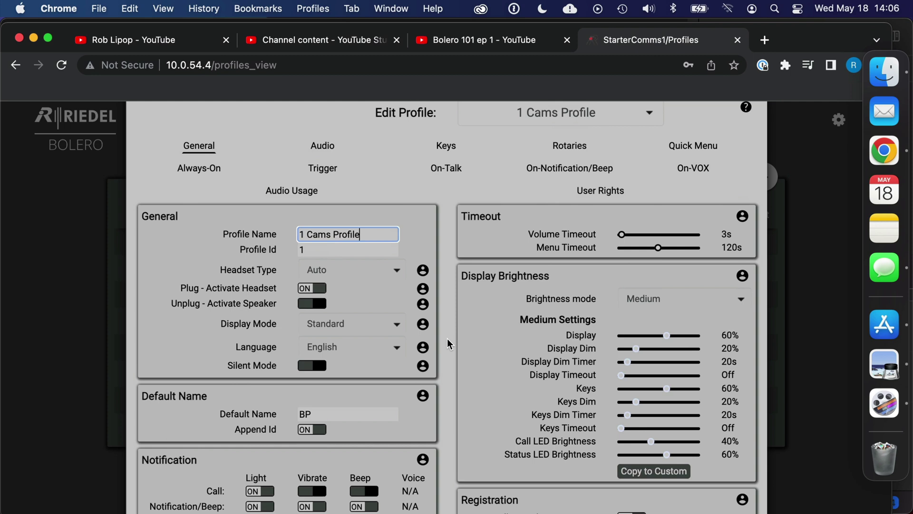
{"action": "scroll", "coordinate": [447, 338], "scroll_direction": "down", "scroll_amount": 1}
{"action": "scroll", "coordinate": [447, 338], "scroll_direction": "down", "scroll_amount": 1}
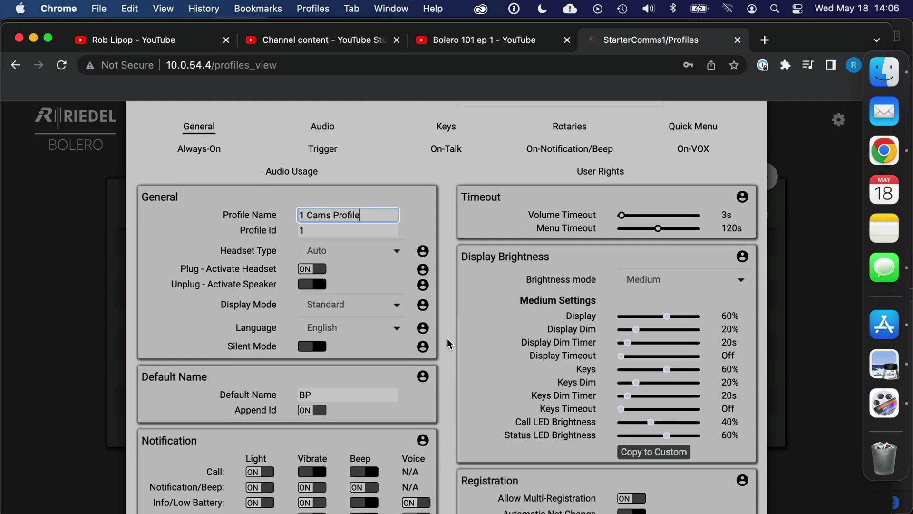
{"action": "scroll", "coordinate": [447, 340], "scroll_direction": "down", "scroll_amount": 2}
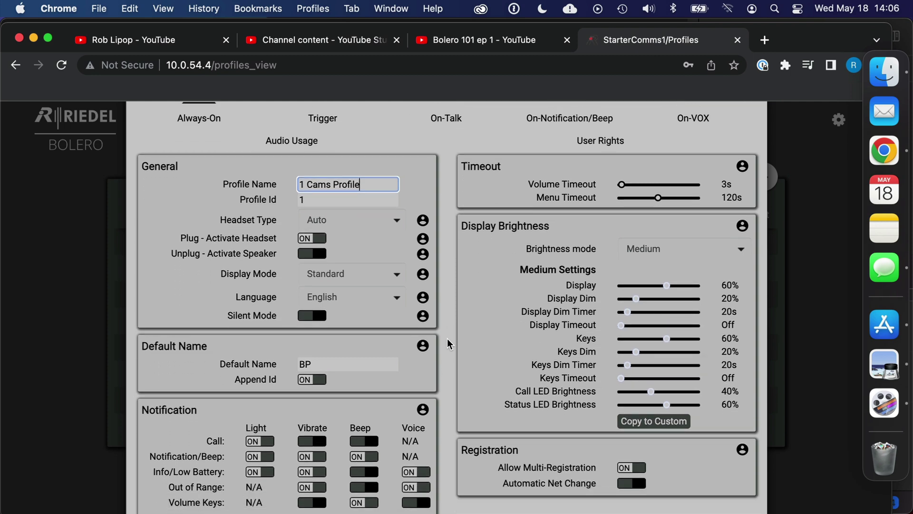
{"action": "scroll", "coordinate": [447, 340], "scroll_direction": "up", "scroll_amount": 4}
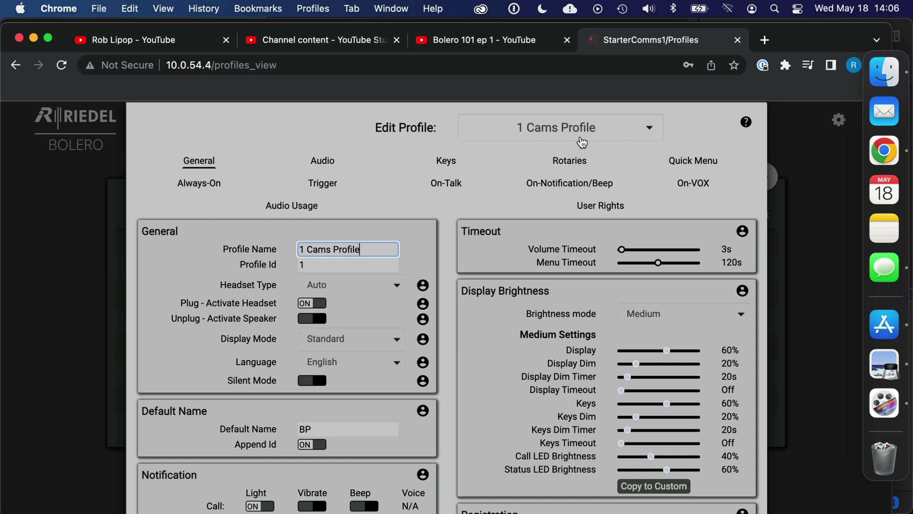
{"action": "left_click", "coordinate": [454, 165]}
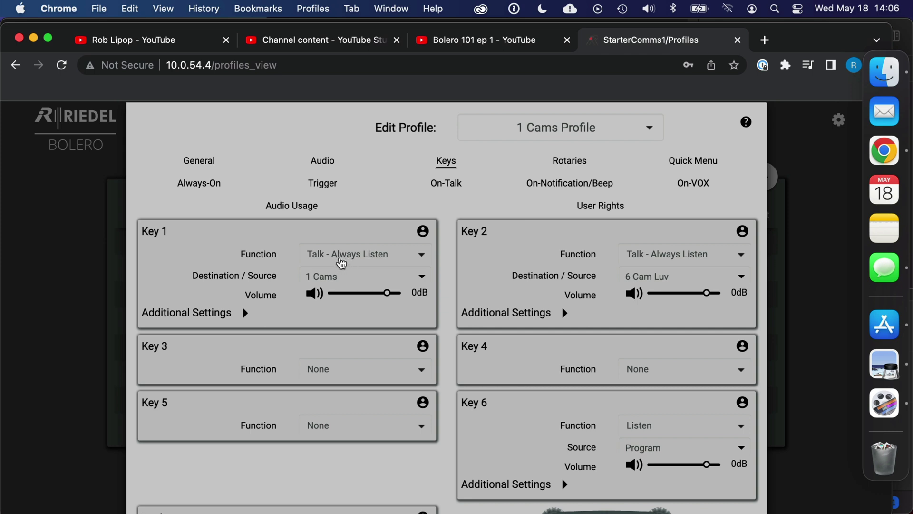
Step: Expand the additional settings for Key 1, Key 2 and Key 6
{"action": "left_click", "coordinate": [247, 314]}
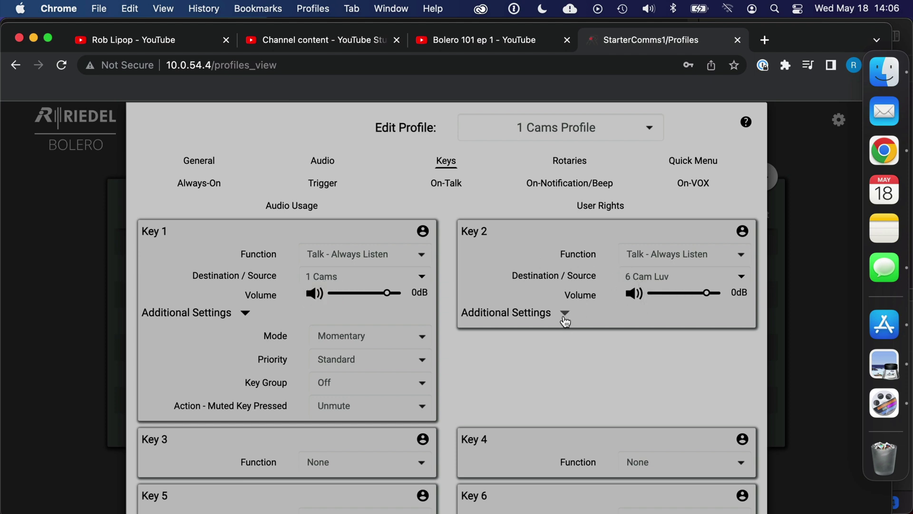
{"action": "left_click", "coordinate": [565, 315]}
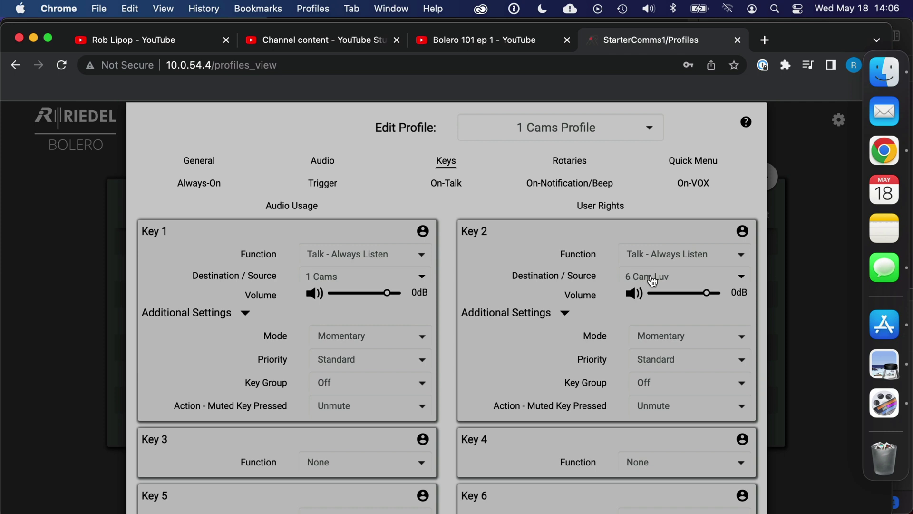
{"action": "scroll", "coordinate": [651, 282], "scroll_direction": "down", "scroll_amount": 5}
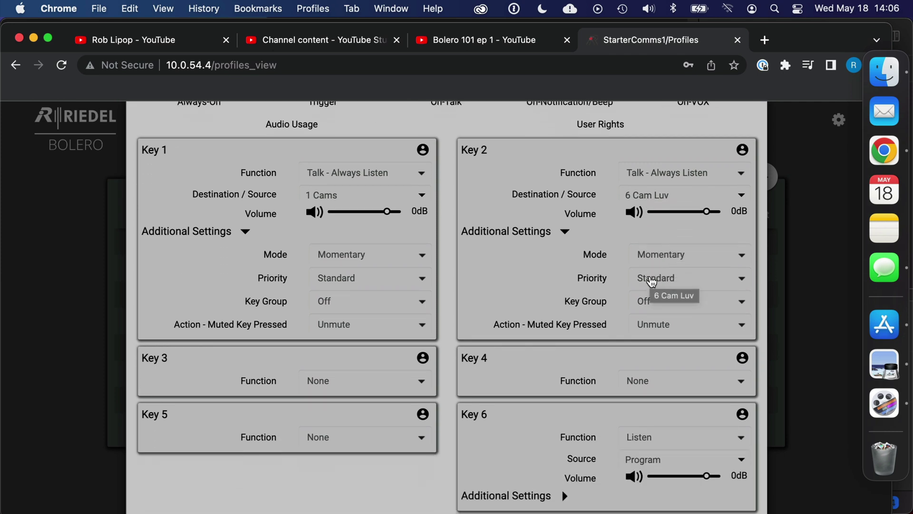
{"action": "scroll", "coordinate": [651, 281], "scroll_direction": "down", "scroll_amount": 1}
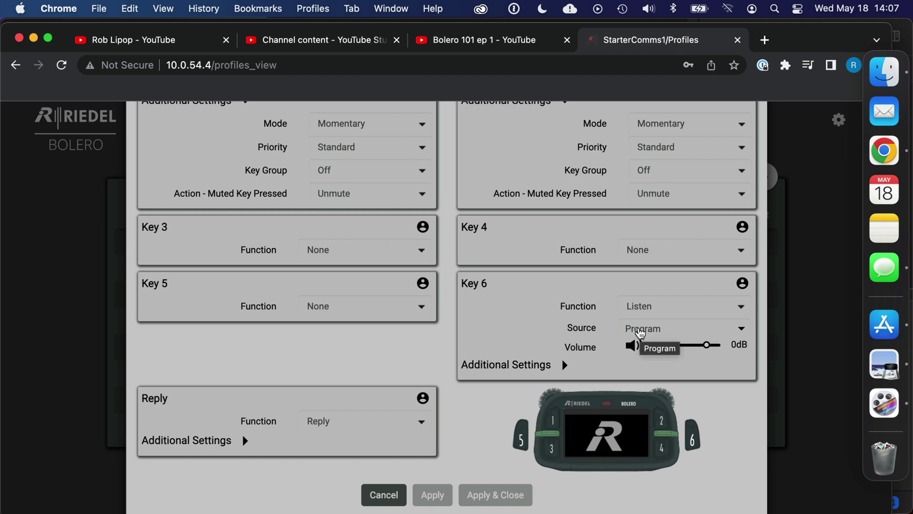
{"action": "left_click", "coordinate": [564, 365]}
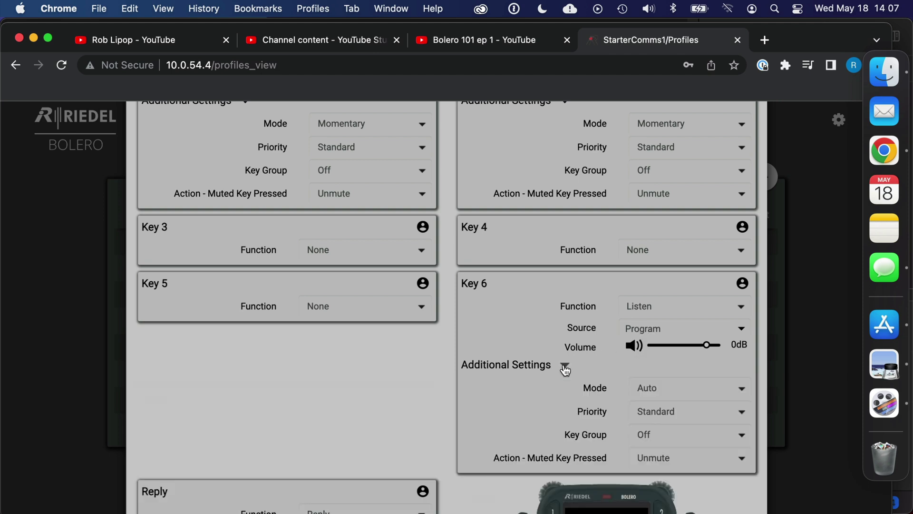
Step: Leave Key 6 Mode on Auto and cancel the profile editor without saving
{"action": "left_click", "coordinate": [656, 390]}
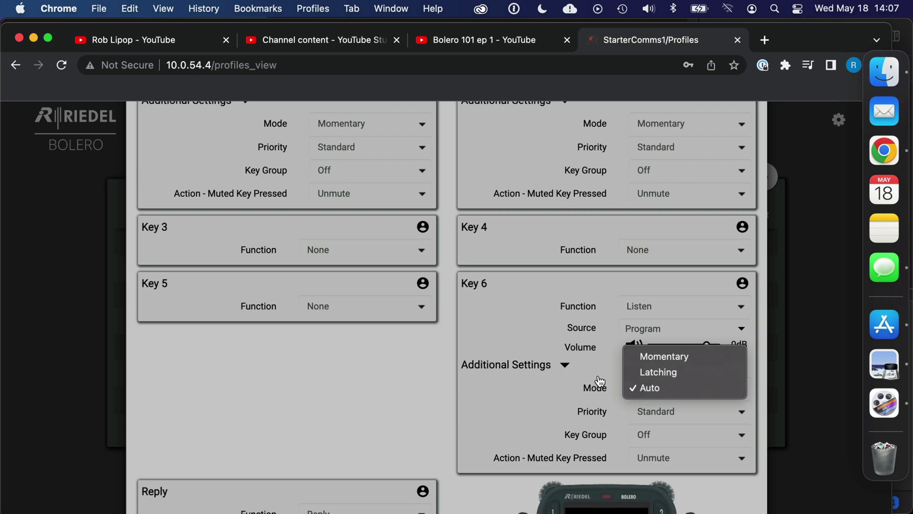
{"action": "left_click", "coordinate": [527, 400]}
{"action": "scroll", "coordinate": [526, 400], "scroll_direction": "down", "scroll_amount": 3}
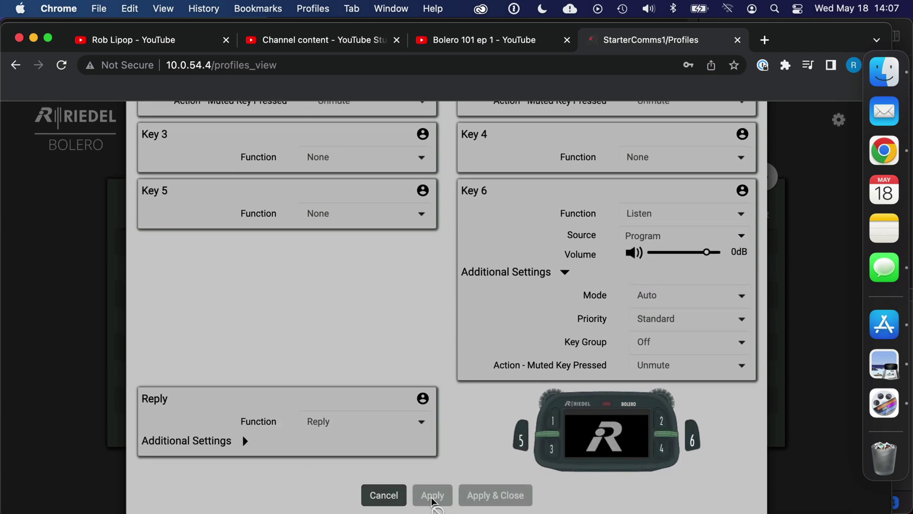
{"action": "left_click", "coordinate": [381, 495]}
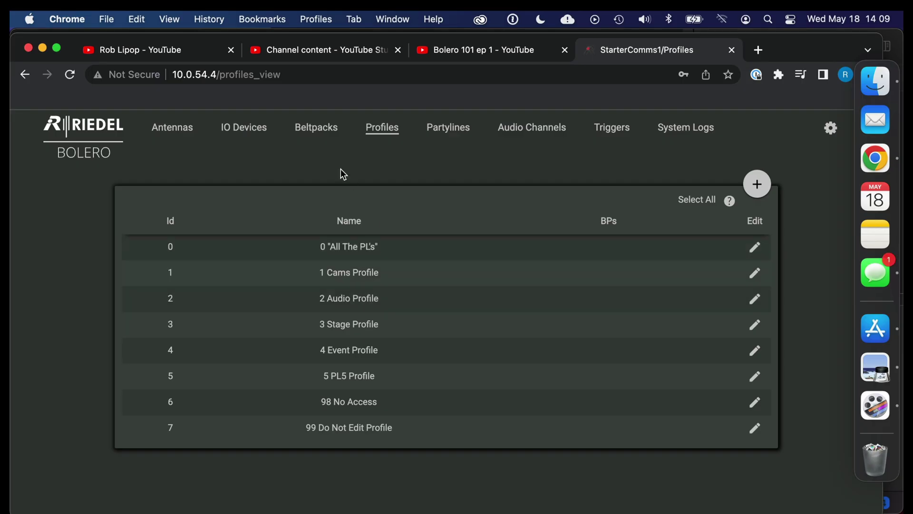
Step: Go to the Beltpacks list, which shows the newly connected beltpack BP 1 with ID 0
{"action": "left_click", "coordinate": [312, 136]}
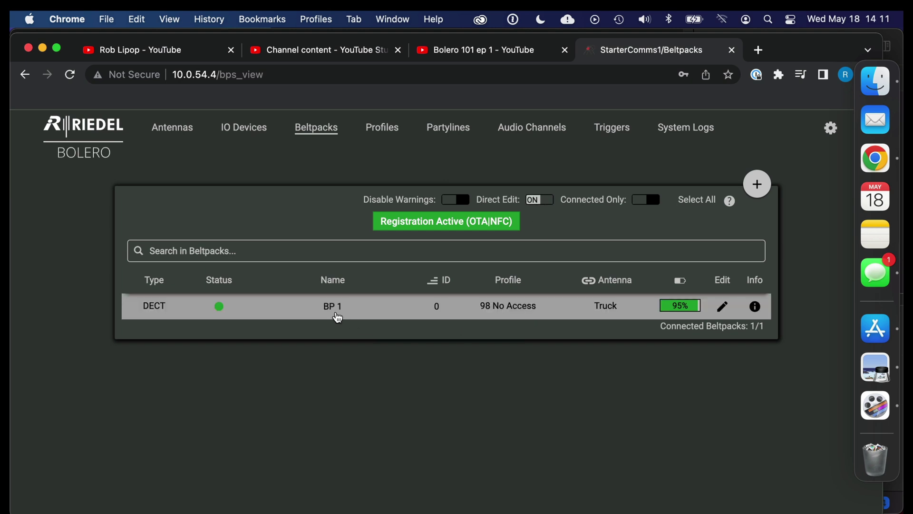
Step: Point out that the beltpack's Name, ID and Profile cells are editable in place
{"action": "left_click", "coordinate": [336, 315]}
{"action": "left_click", "coordinate": [437, 306]}
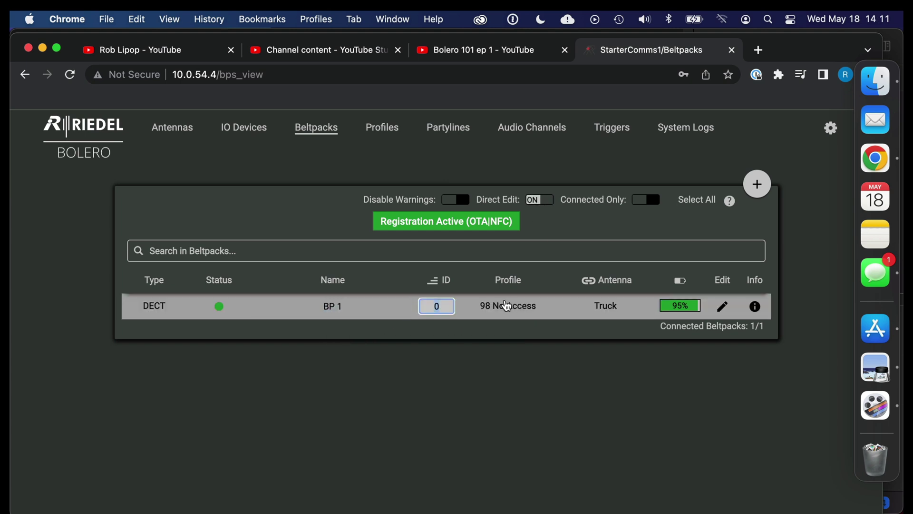
{"action": "left_click", "coordinate": [514, 309]}
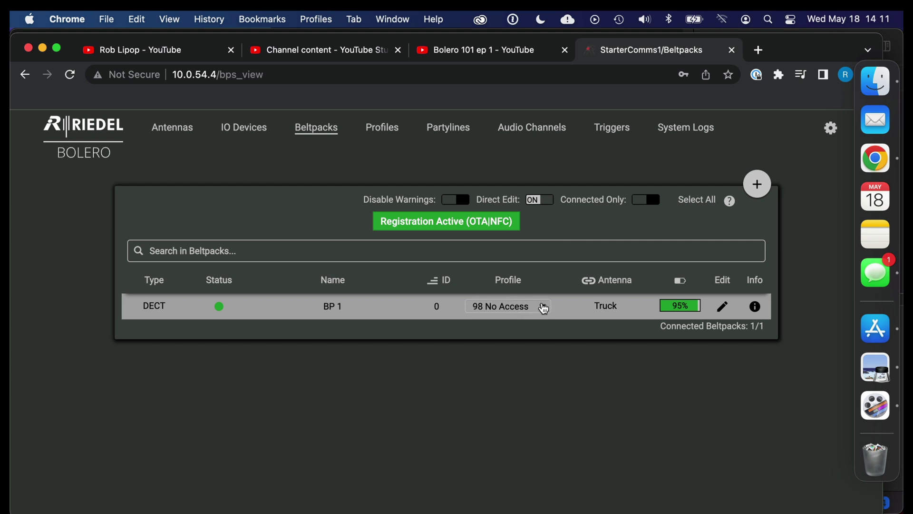
Step: Rename beltpack BP 1 to Camera 1 and set its ID to 1
{"action": "left_click", "coordinate": [351, 309]}
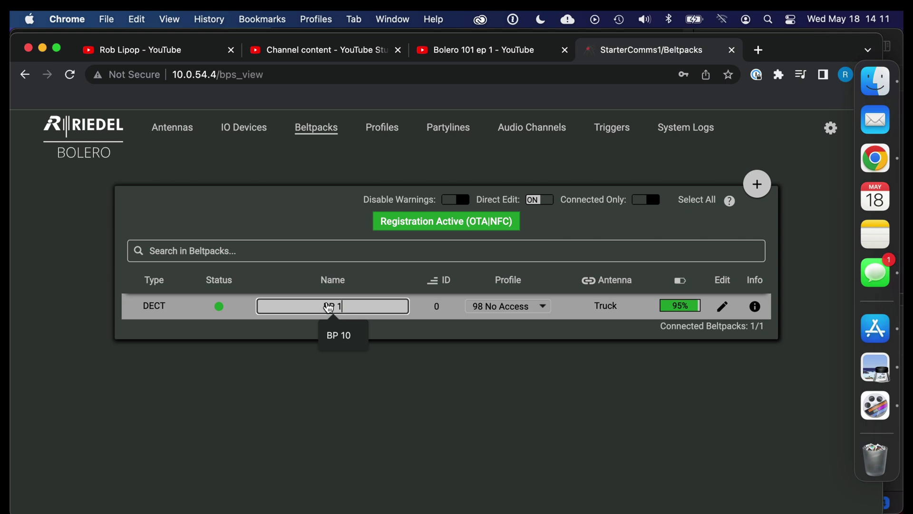
{"action": "key", "text": "BackSpace"}
{"action": "key", "text": "BackSpace"}
{"action": "key", "text": "BackSpace"}
{"action": "key", "text": "BackSpace"}
{"action": "type", "text": "Camerfa"}
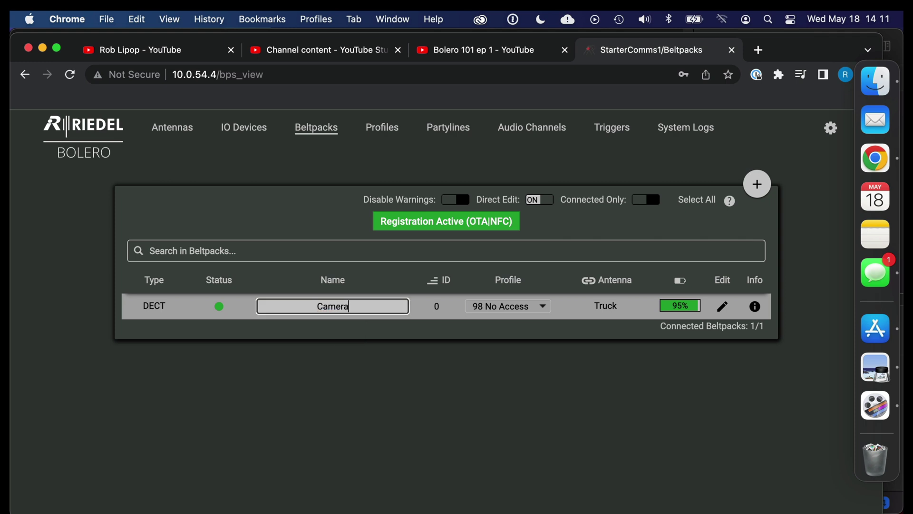
{"action": "left_click", "coordinate": [438, 308]}
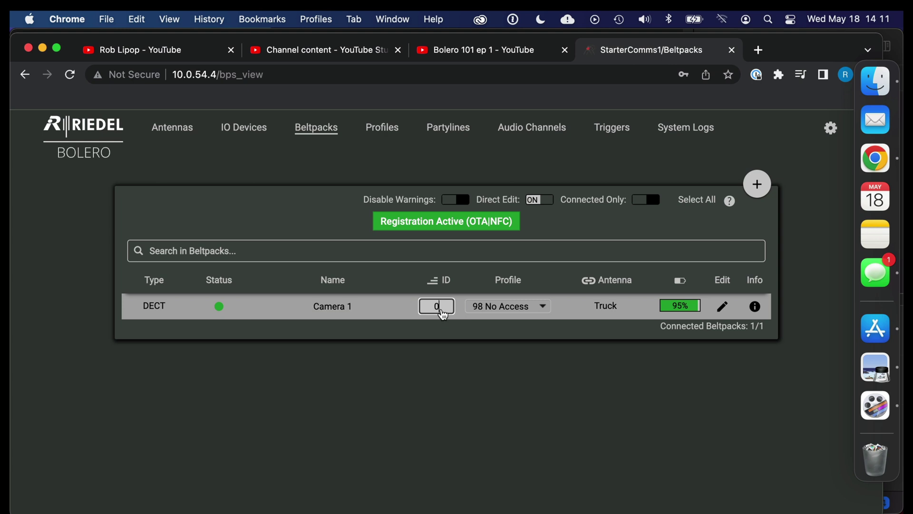
{"action": "type", "text": "1"}
{"action": "left_click", "coordinate": [527, 308]}
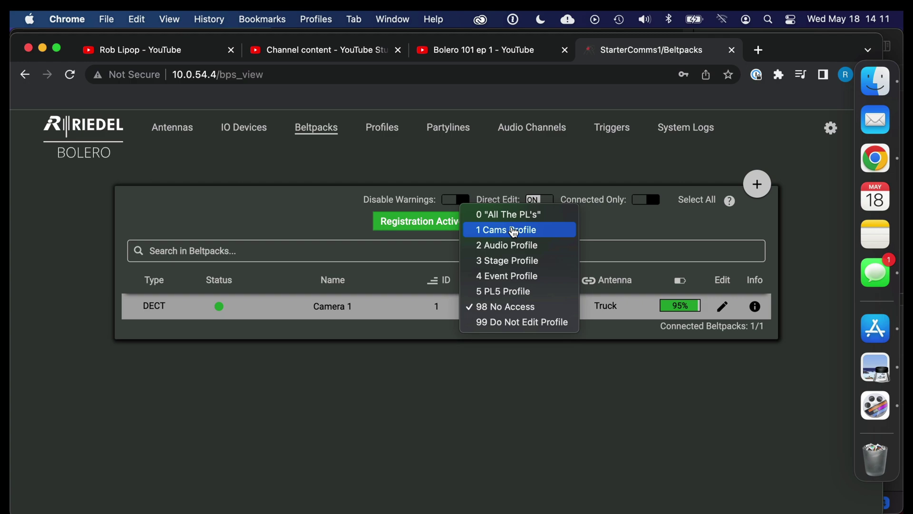
Step: Choose 1 Cams Profile for Camera 1, replacing 98 No Access
{"action": "left_click", "coordinate": [514, 232]}
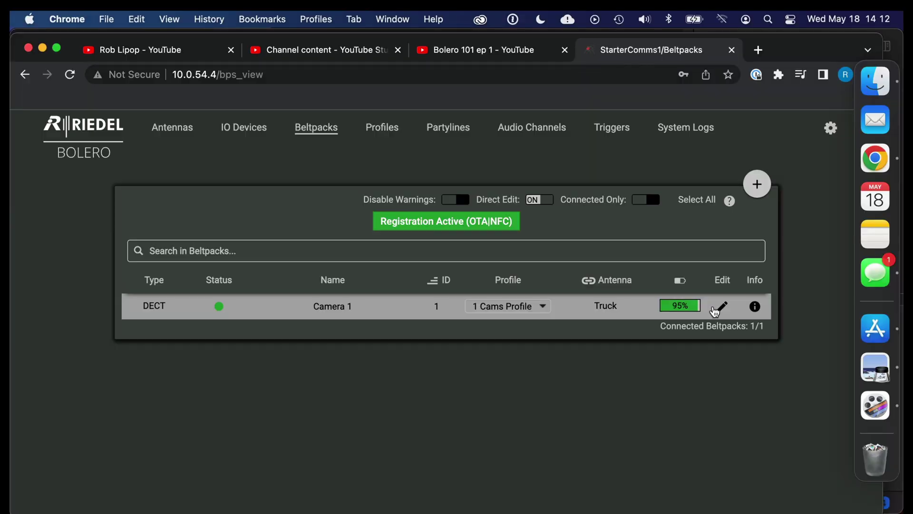
Step: In Camera 1's key settings, set Key 1's mode to Latching
{"action": "left_click", "coordinate": [721, 307]}
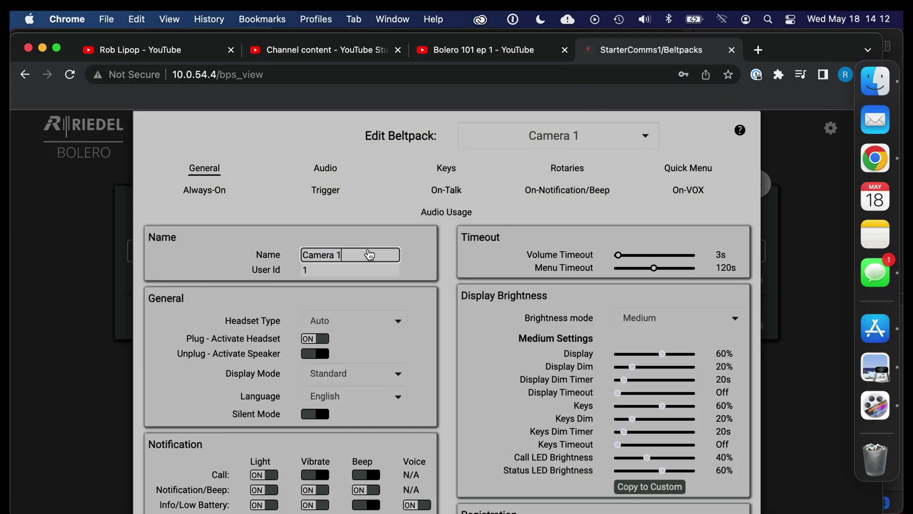
{"action": "scroll", "coordinate": [369, 255], "scroll_direction": "down", "scroll_amount": 3}
{"action": "scroll", "coordinate": [369, 255], "scroll_direction": "up", "scroll_amount": 3}
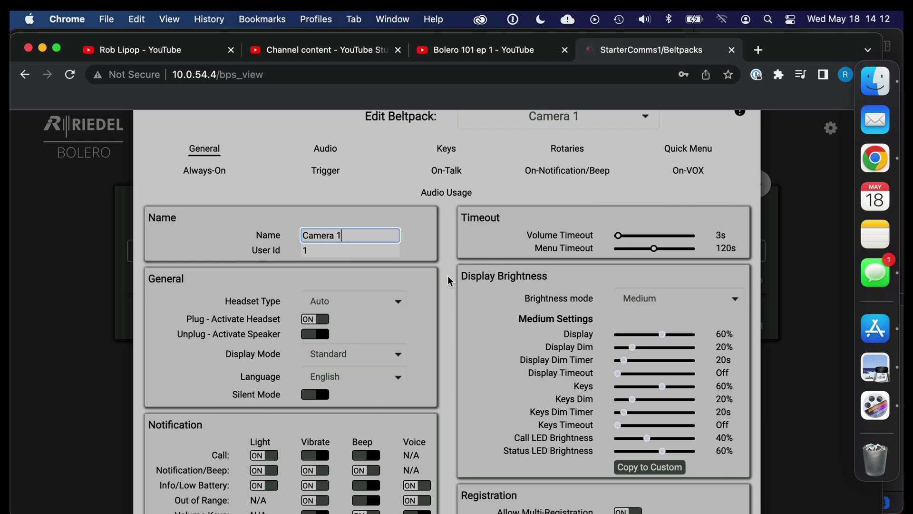
{"action": "scroll", "coordinate": [452, 300], "scroll_direction": "down", "scroll_amount": 5}
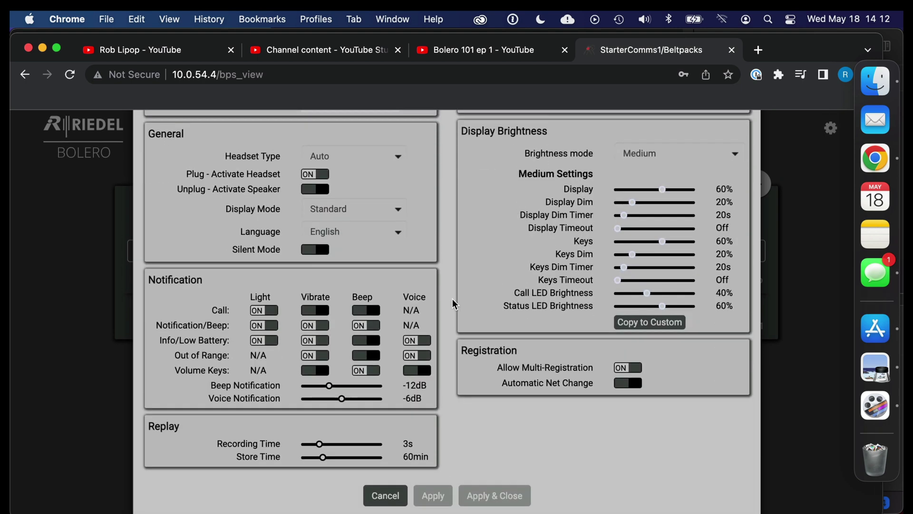
{"action": "scroll", "coordinate": [453, 300], "scroll_direction": "up", "scroll_amount": 5}
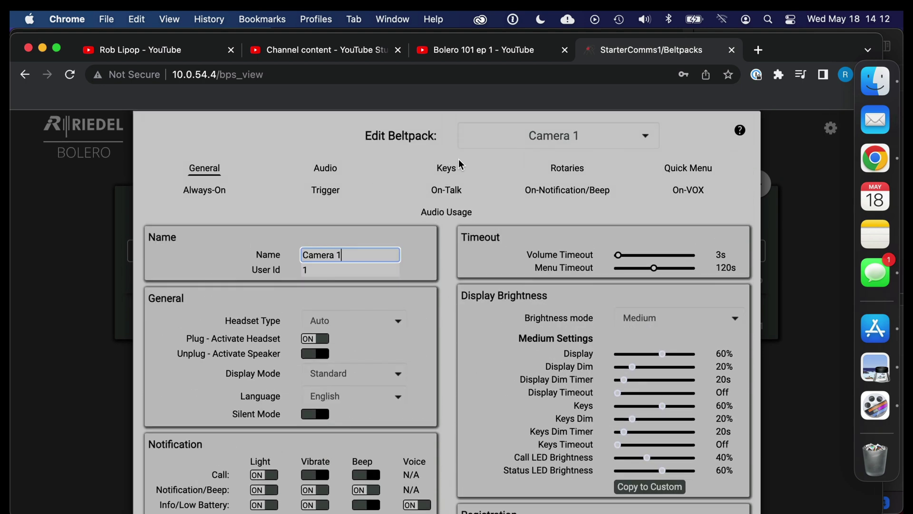
{"action": "left_click", "coordinate": [446, 170]}
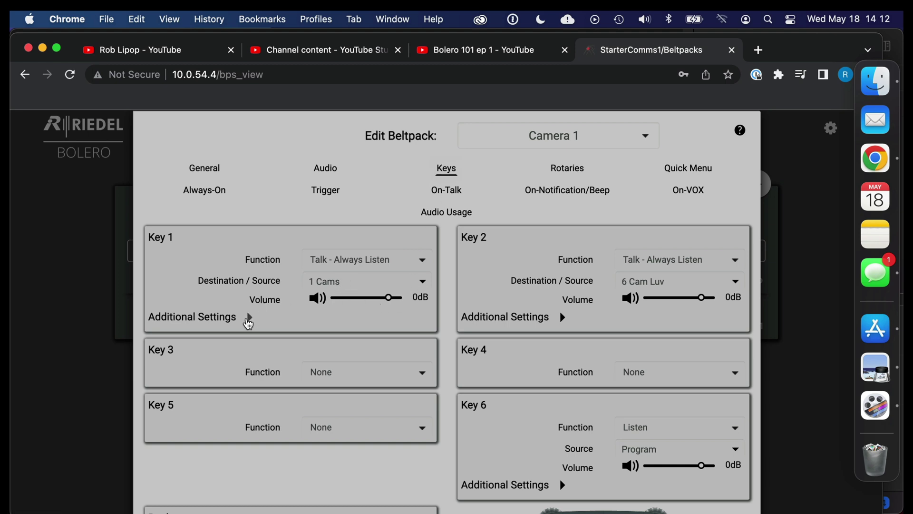
{"action": "left_click", "coordinate": [248, 318]}
{"action": "left_click", "coordinate": [374, 347]}
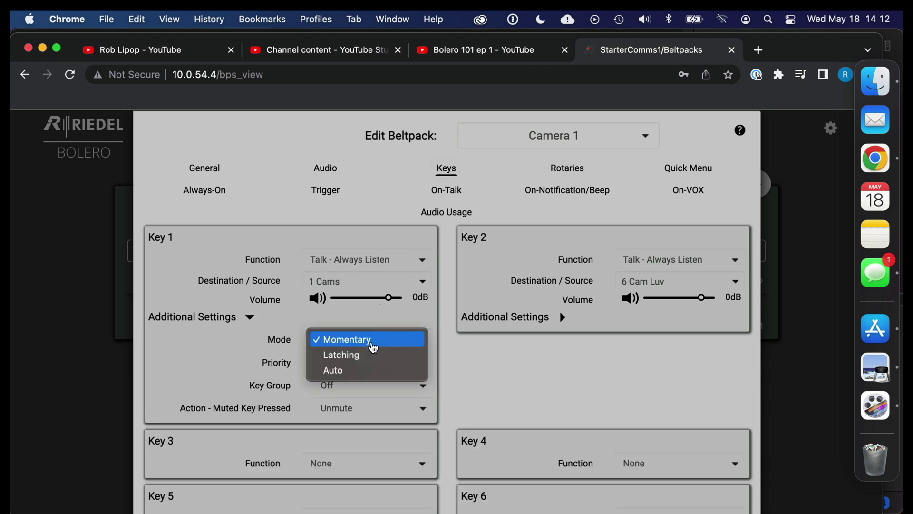
{"action": "left_click", "coordinate": [366, 358]}
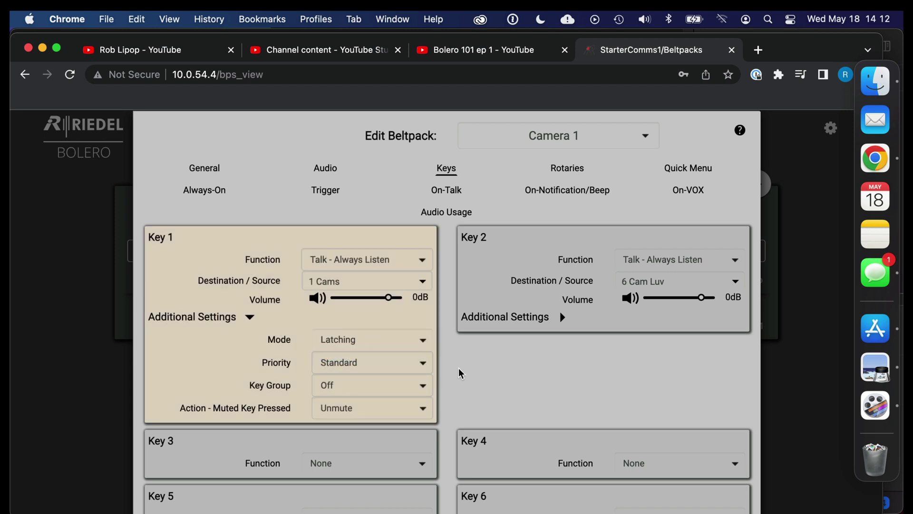
{"action": "scroll", "coordinate": [460, 373], "scroll_direction": "down", "scroll_amount": 5}
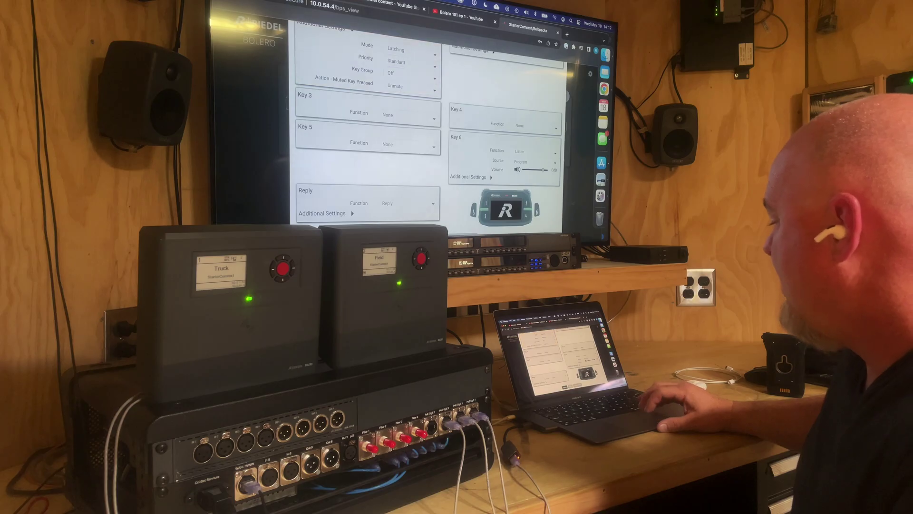
Step: Close the Edit Beltpack dialog to return to the Beltpacks list showing Camera 1
{"action": "left_click", "coordinate": [418, 233]}
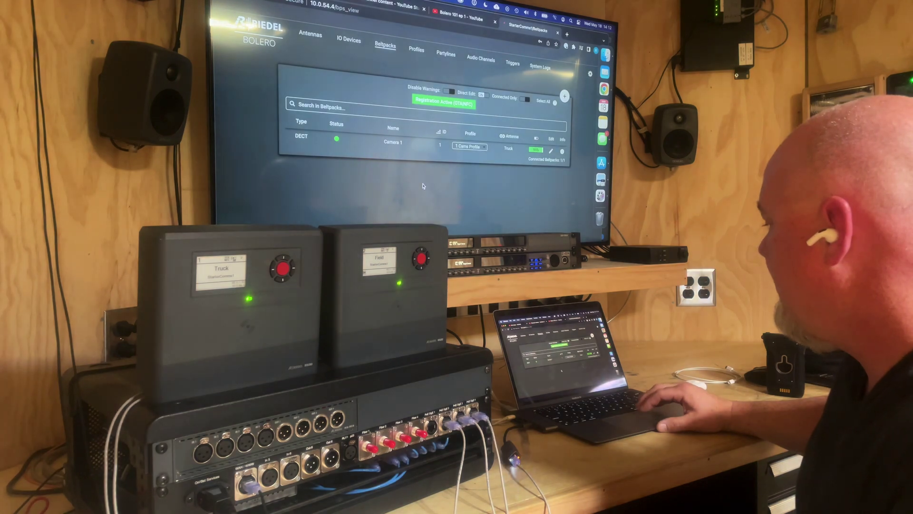